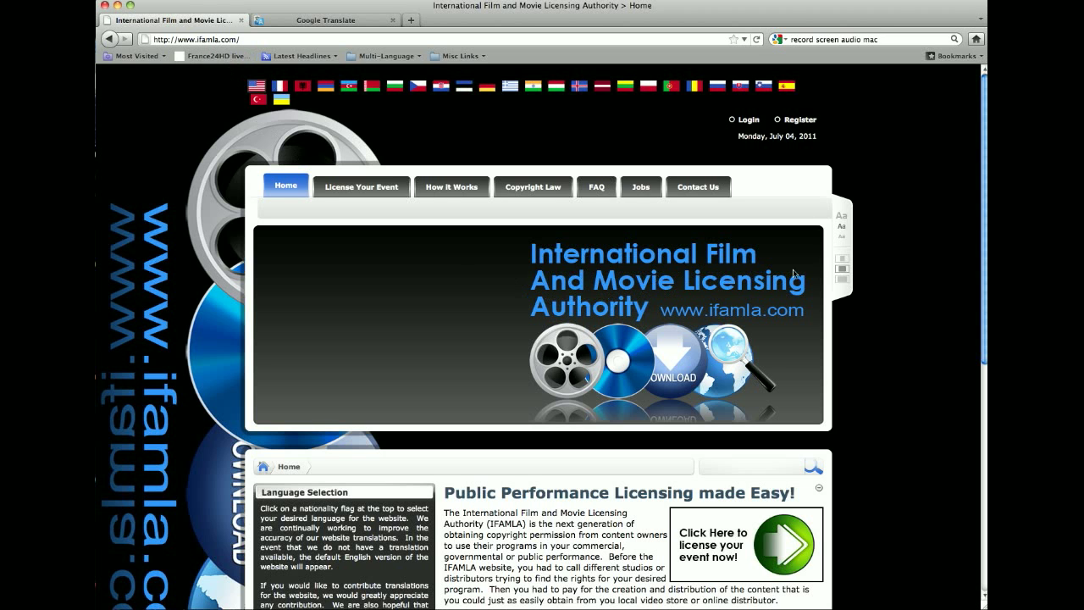
Log in to the site with the translator account and switch the site language to French
mouse_move(982, 213)
left_mouse_down()
mouse_move(980, 374)
mouse_move(981, 210)
left_mouse_up()
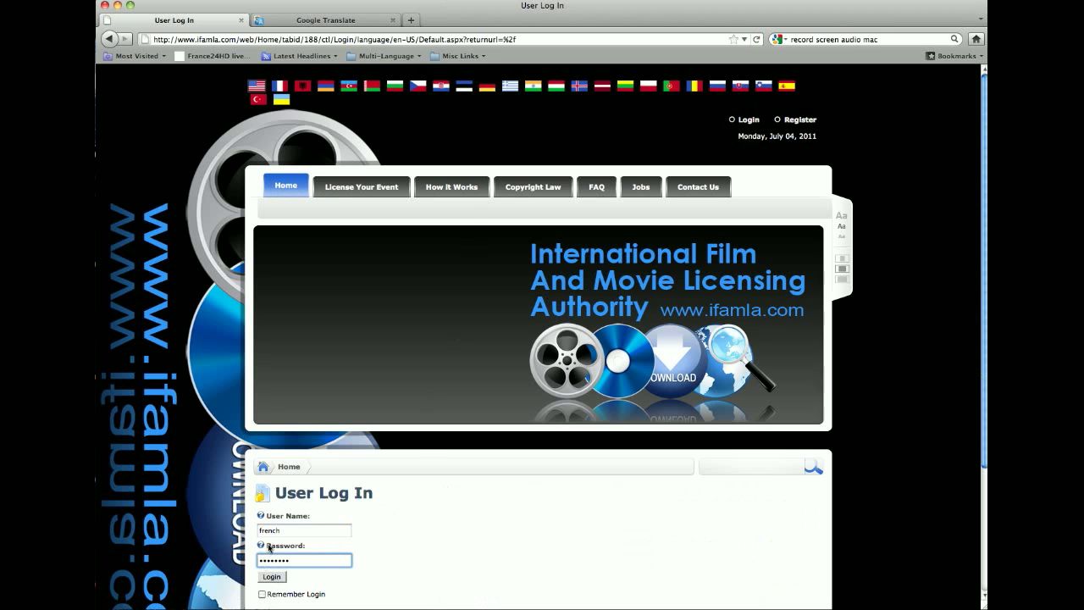
key("Return")
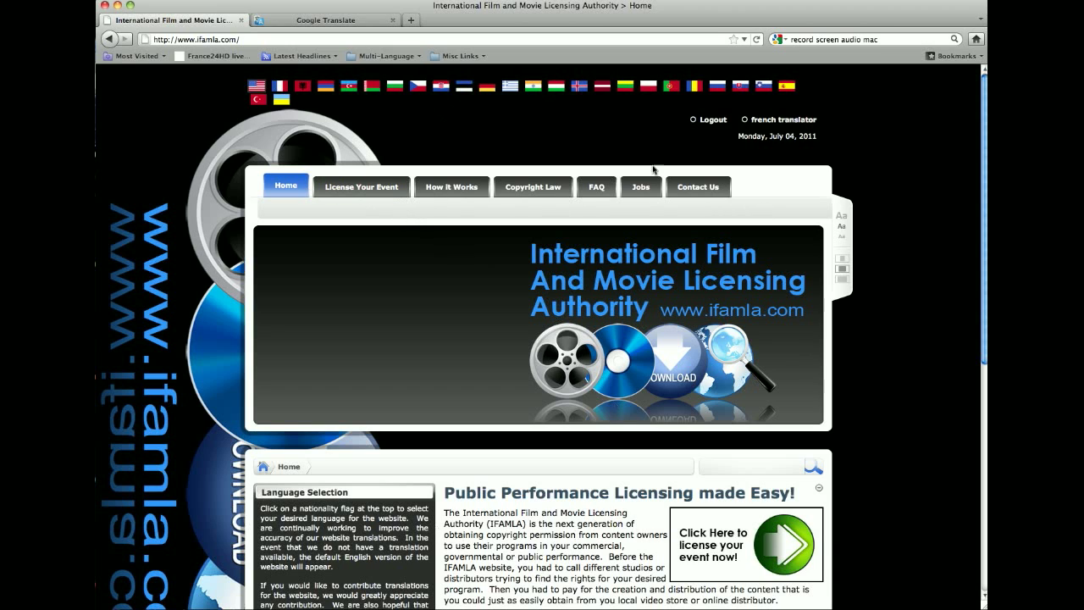
left_click(280, 86)
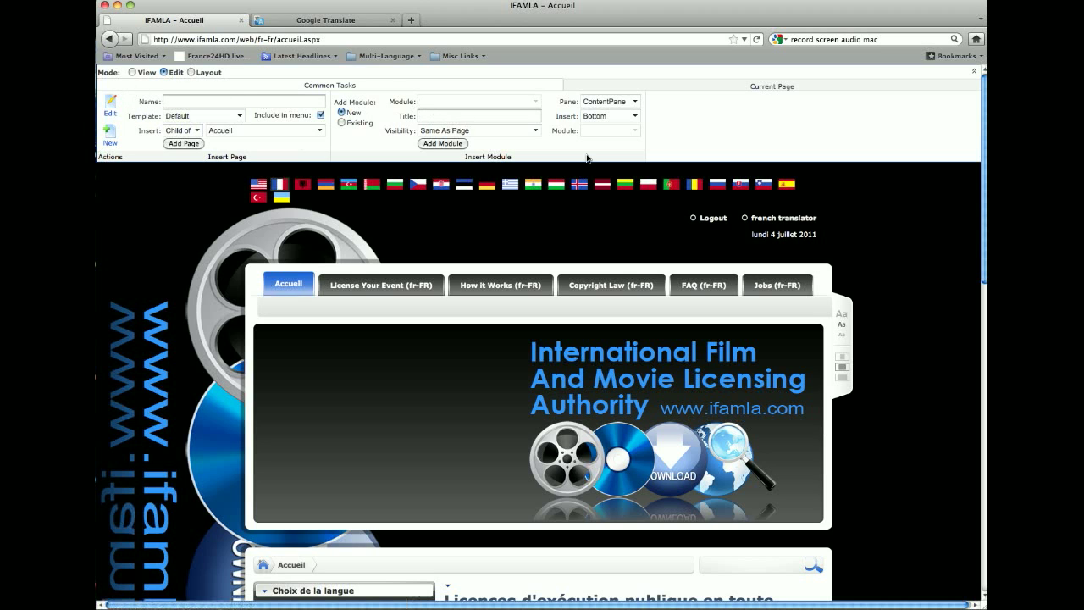
Open the text of the "Don't pirate content!!!" section for editing
scroll(479, 318, "down", 10)
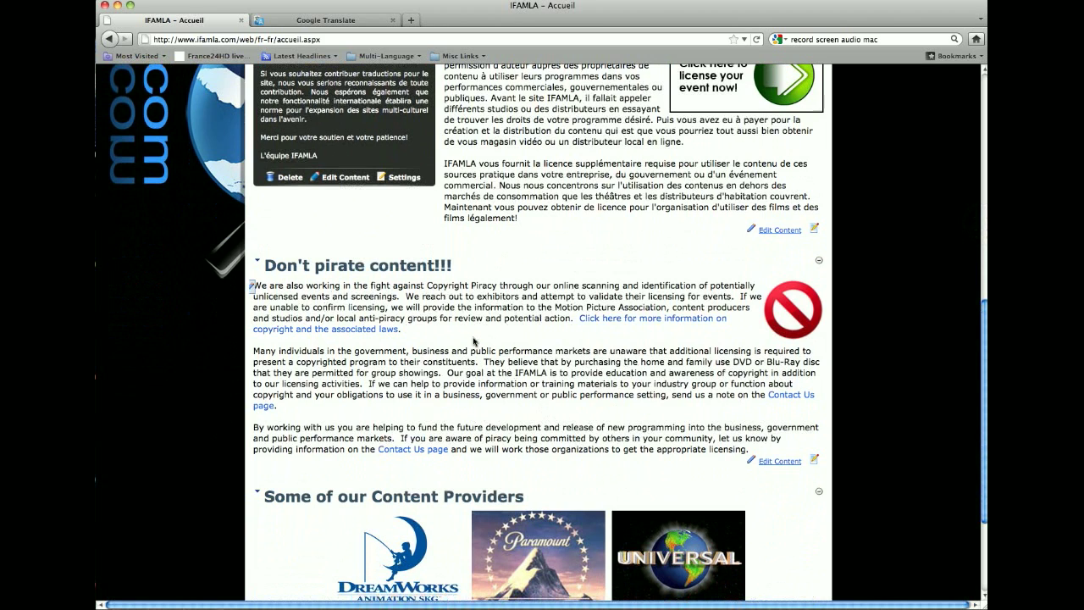
left_click(355, 333)
mouse_move(253, 265)
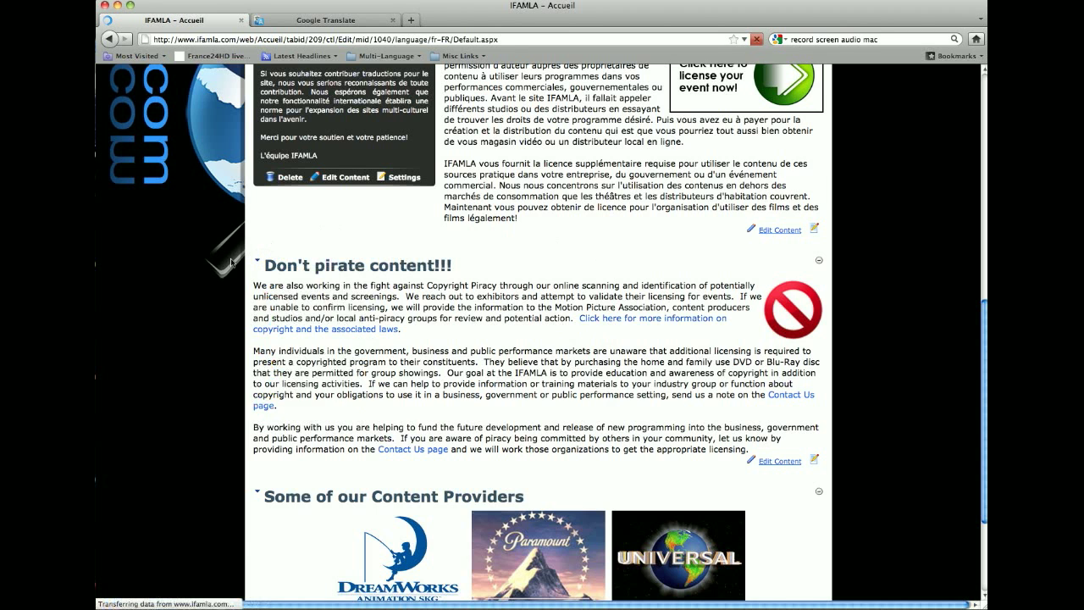
Copy the first paragraph up to "potential action." and put it into Google Translate in place of the old source text
scroll(233, 262, "down", 5)
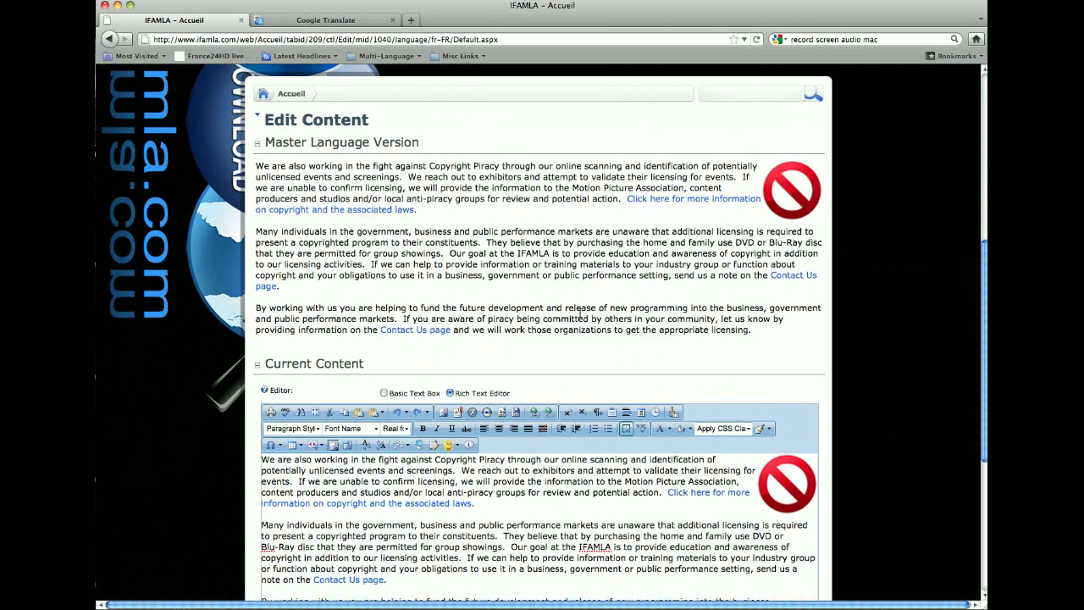
scroll(596, 271, "down", 3)
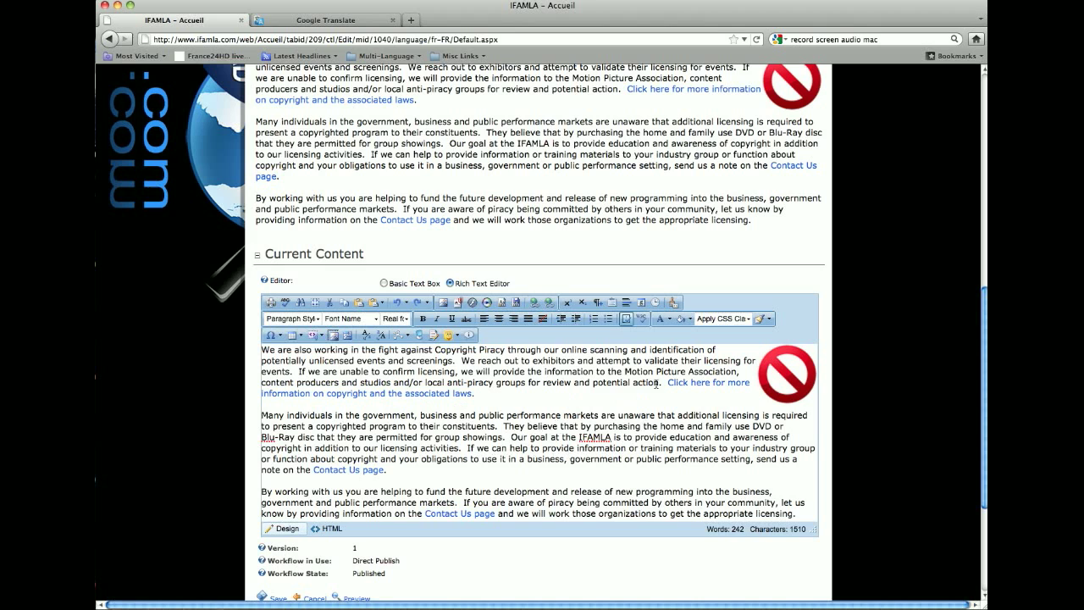
left_click_drag(660, 384, 260, 348)
key("super+c")
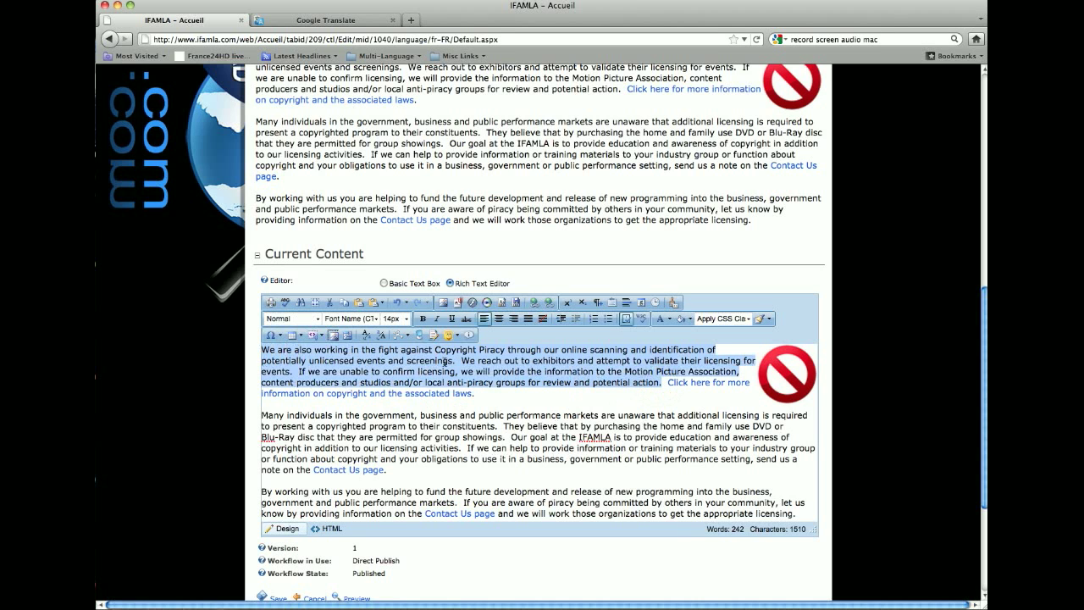
left_click(336, 21)
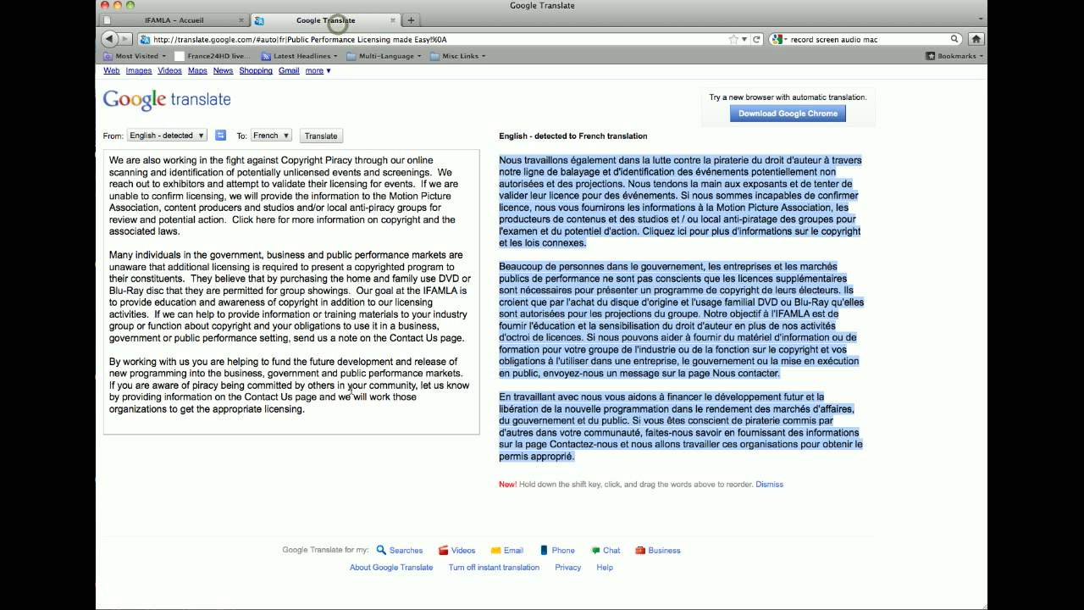
left_click_drag(328, 410, 106, 164)
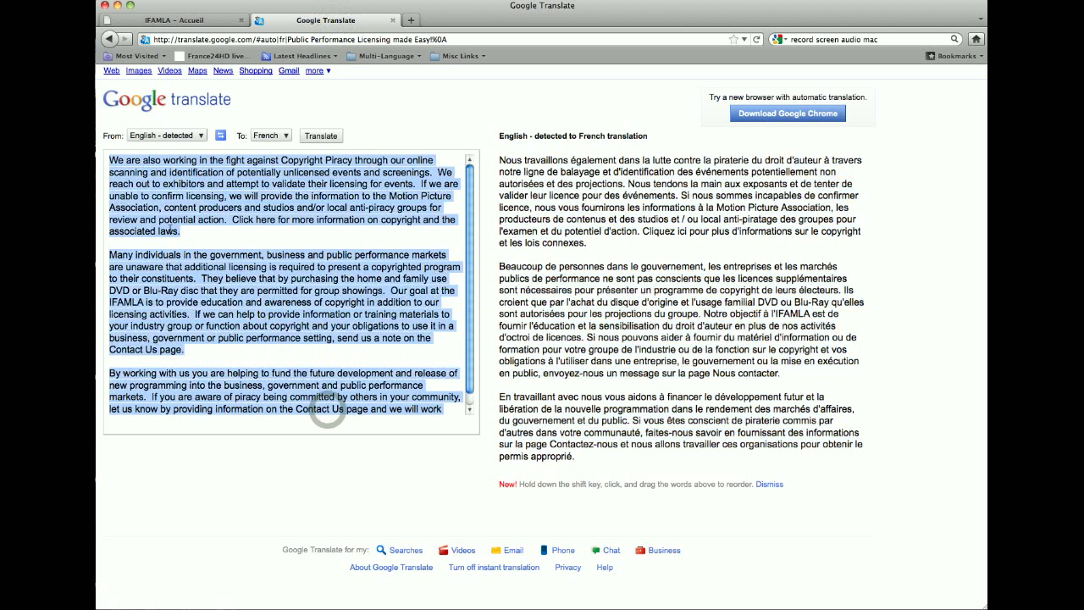
key("BackSpace")
key("super+v")
Copy the French translation and paste it over the first paragraph's English text in the IFAMLA editor, leaving out the link
left_click_drag(641, 232, 499, 159)
key("super+c")
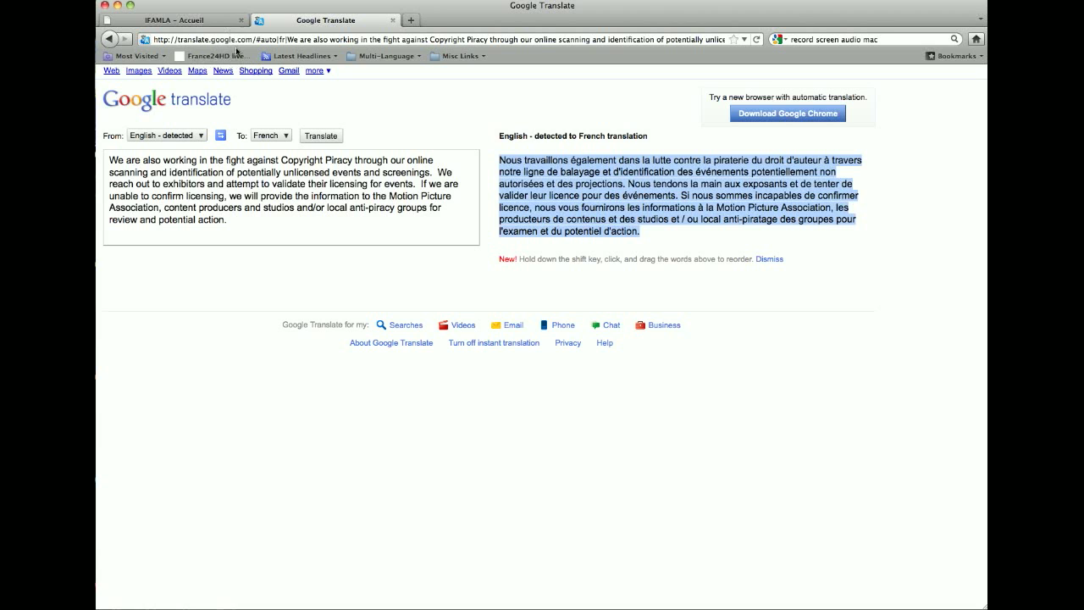
left_click(219, 21)
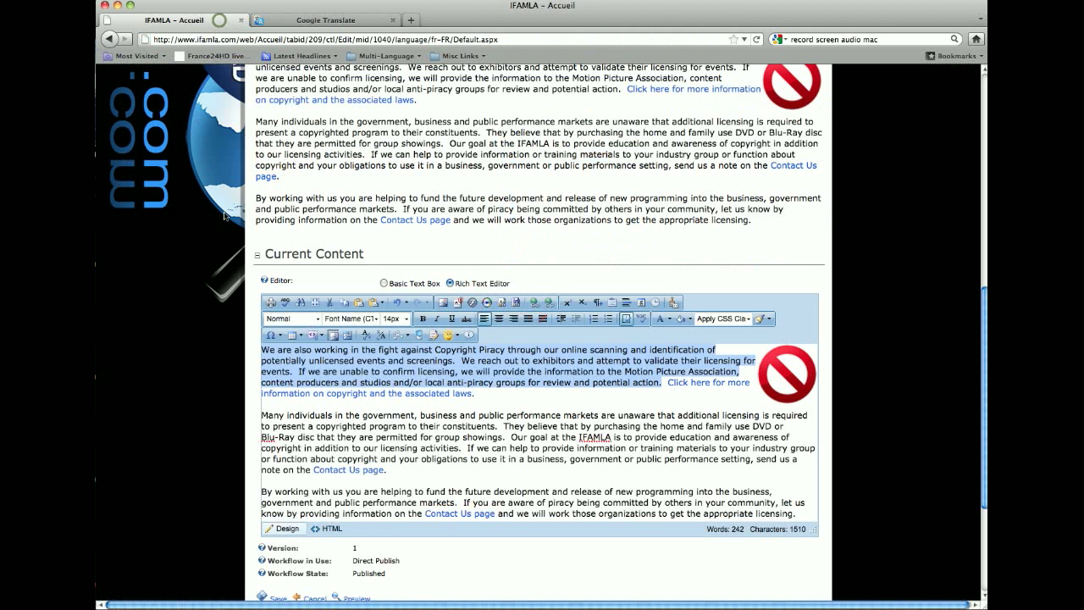
left_click(457, 383)
left_click_drag(662, 383, 261, 349)
key("super+v")
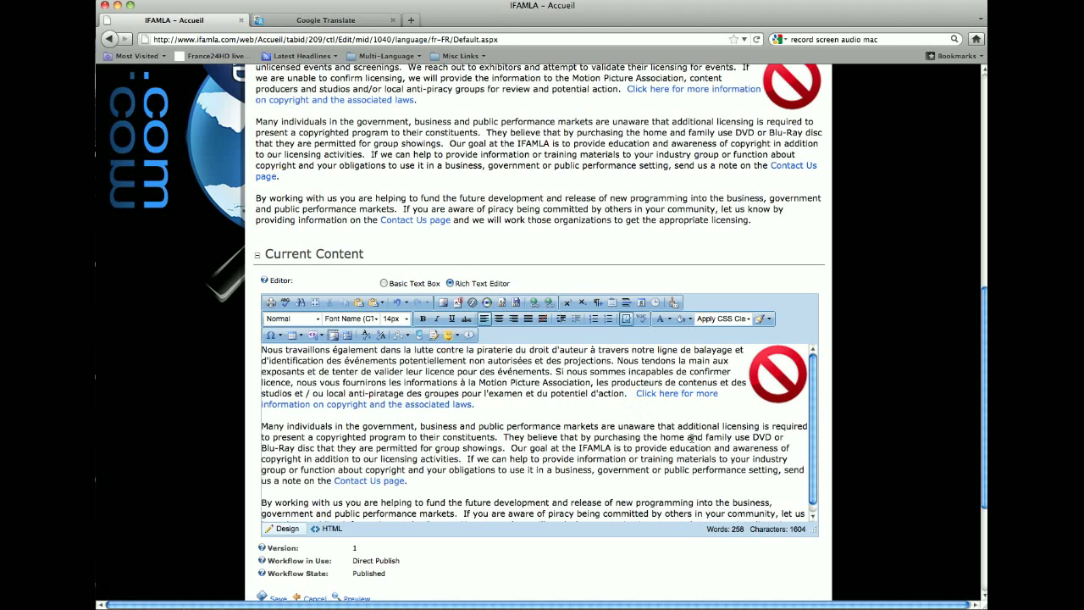
Replace the first letter of the "Click here for more information" link with a placeholder A and copy the rest of the link text
key("BackSpace")
type("A")
key("Delete")
key("shift+Down")
key("shift+Left")
key("super+c")
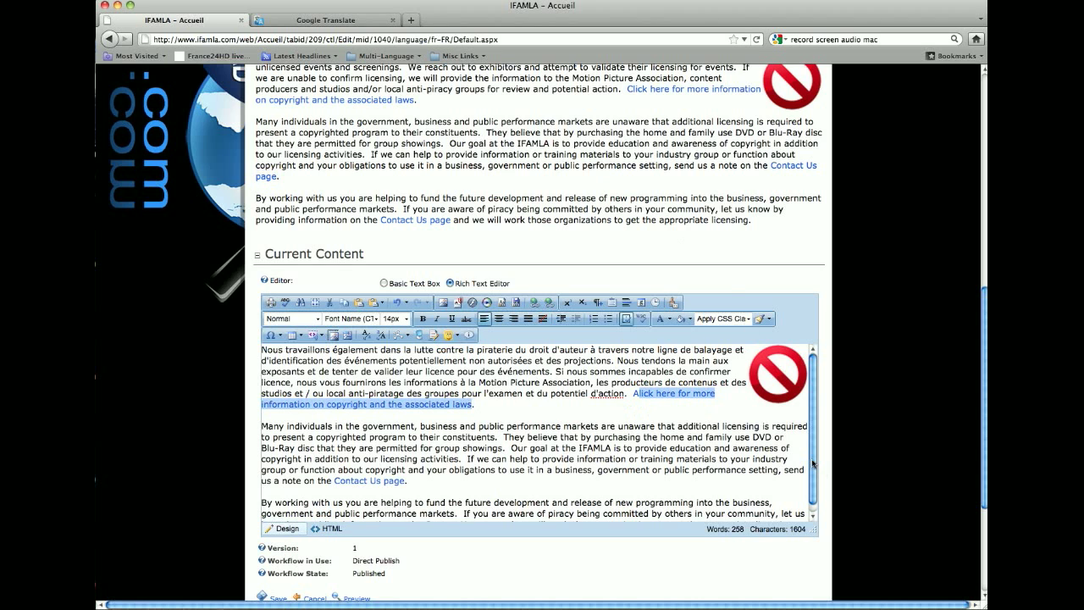
In Google Translate, replace the source text with "Click here for more information on copyright and the associated laws"
left_click(350, 18)
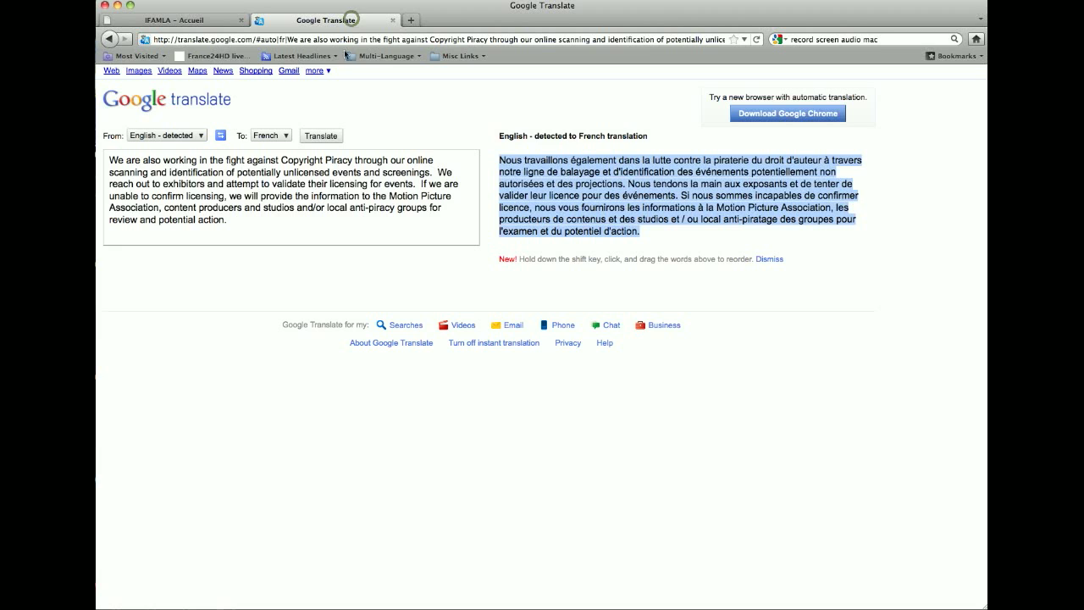
triple_click(256, 226)
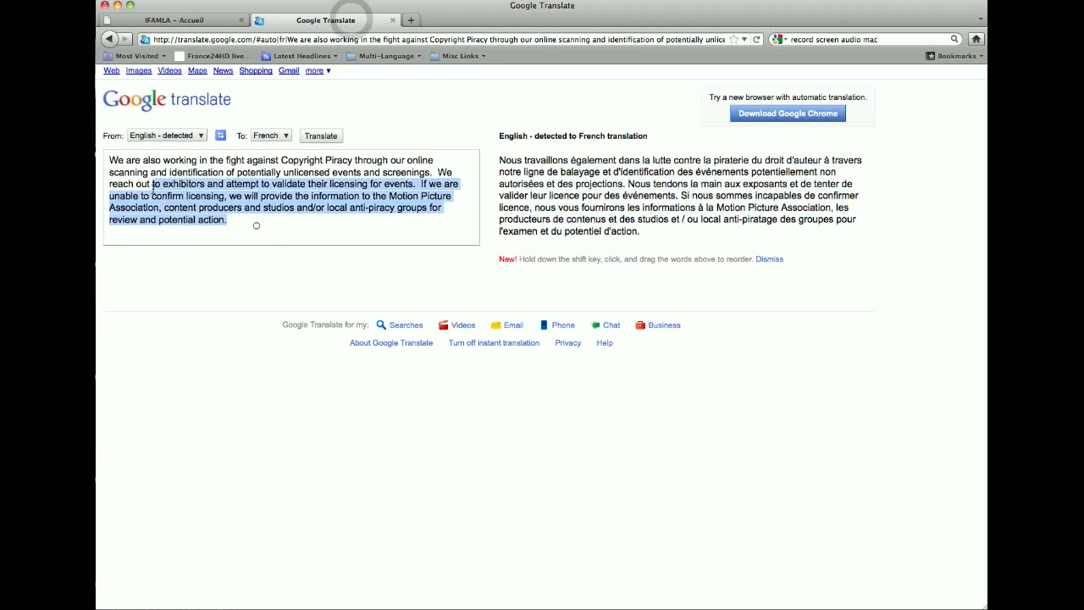
key("super+v")
left_click(109, 160)
type("C")
left_click(377, 183)
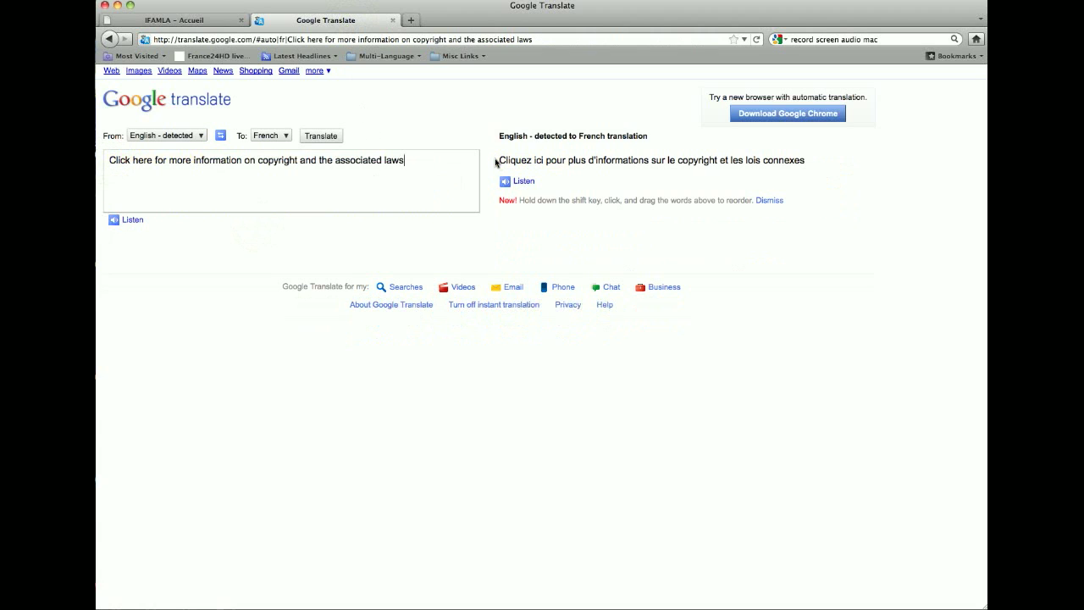
Paste the French translation over the remaining English link text in the IFAMLA editor and delete the duplicate unlinked copy
left_click_drag(499, 162, 804, 161)
key("super+c")
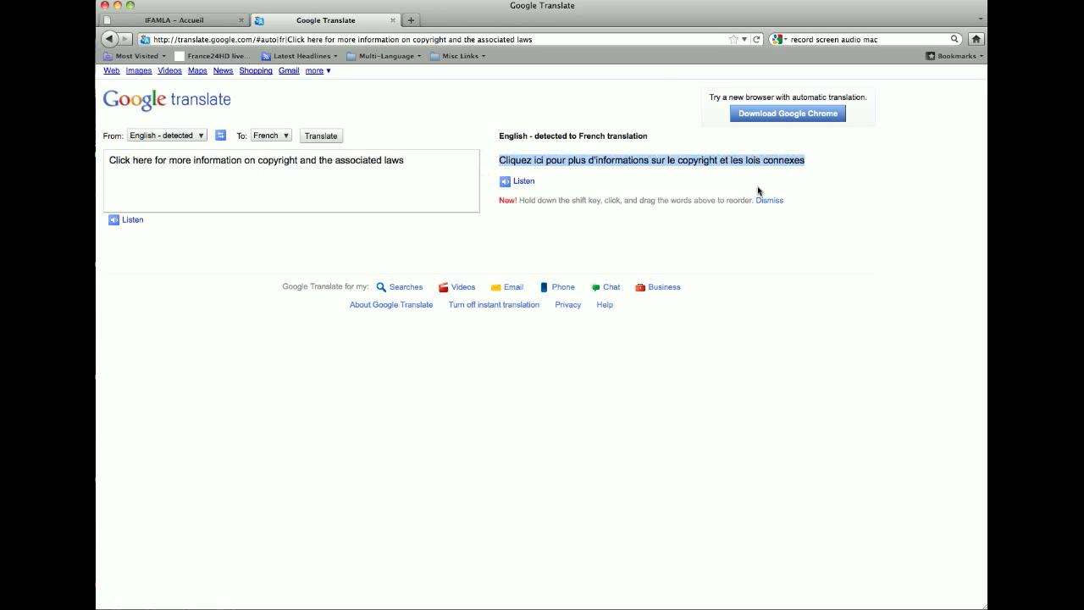
left_click(174, 21)
key("super+v")
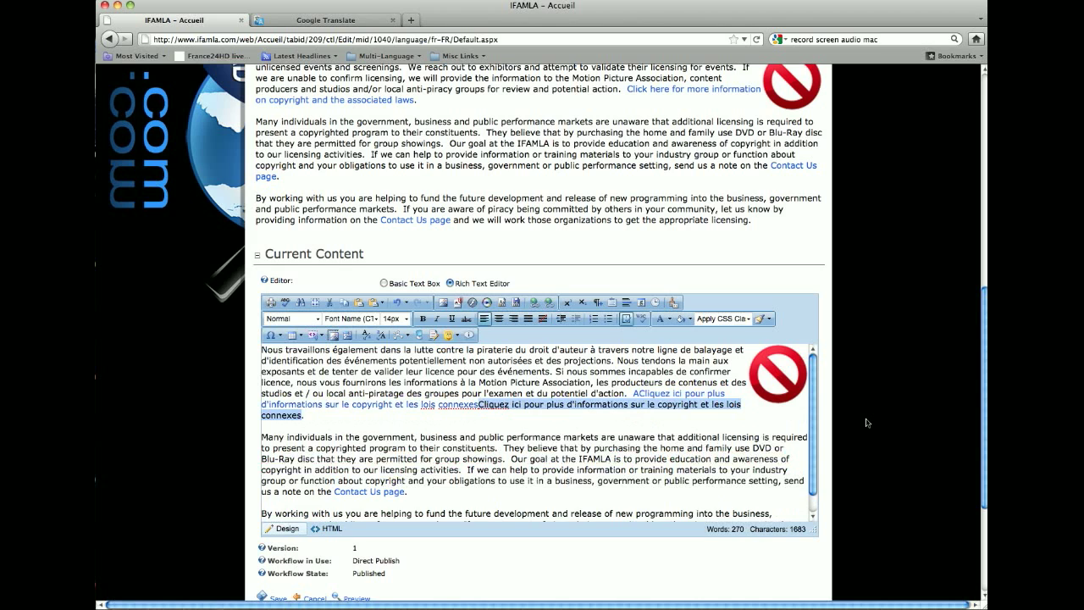
key("BackSpace")
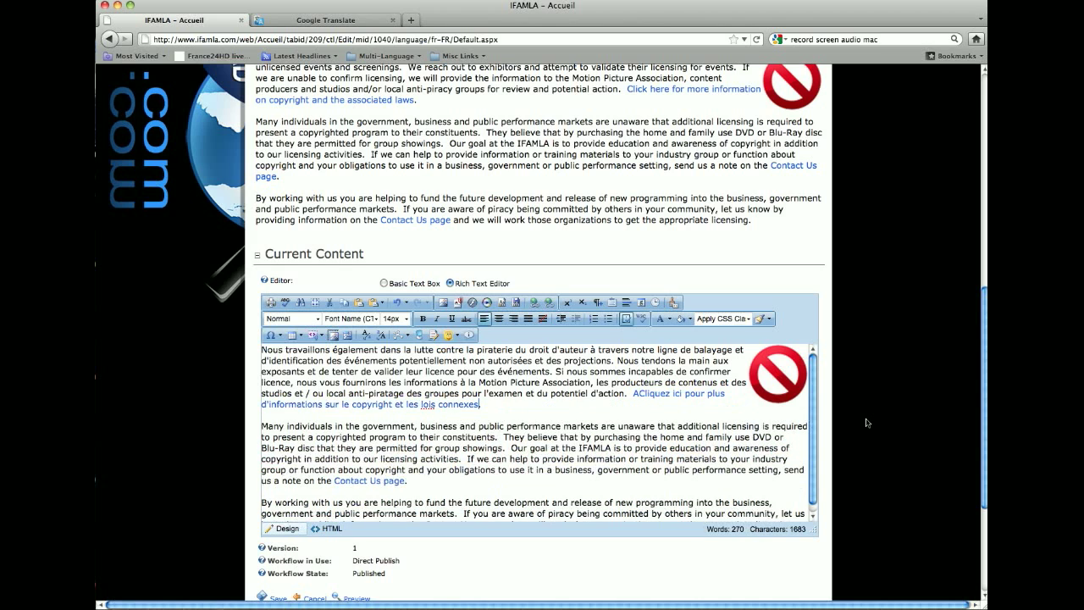
Delete the placeholder letter A in front of "Cliquez ici" in the translated link
key("Up")
key("Right")
key("Right")
key("Right")
key("Right")
key("Right")
key("Right")
key("Right")
key("Right")
key("Right")
key("Right")
key("Right")
key("Right")
key("Right")
key("Right")
key("Right")
key("Right")
key("Right")
key("BackSpace")
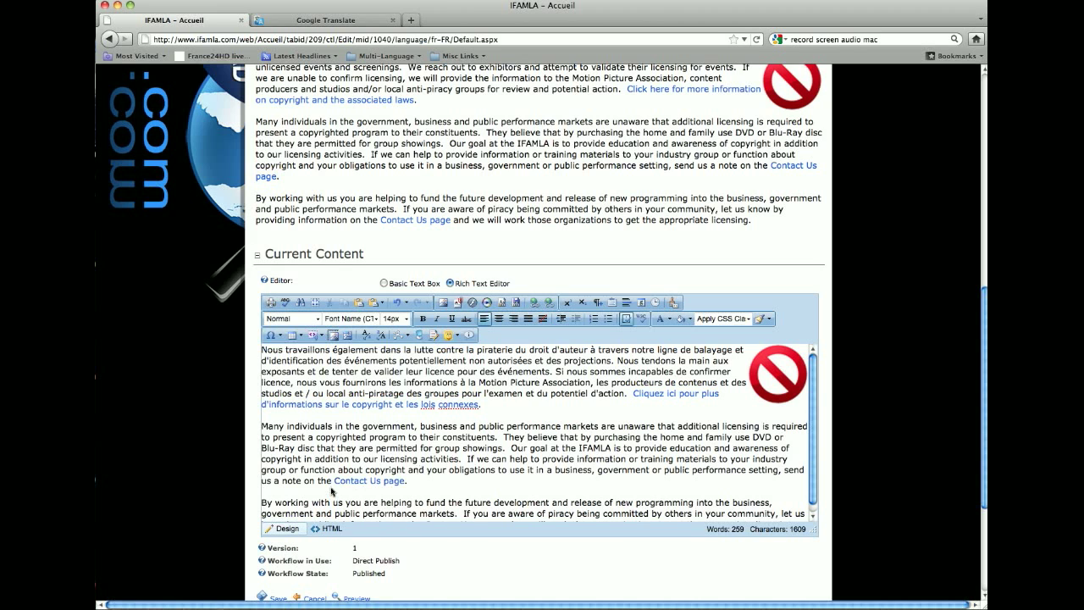
Select the second paragraph's English text up to the "Contact Us page" link
left_click_drag(329, 482, 263, 427)
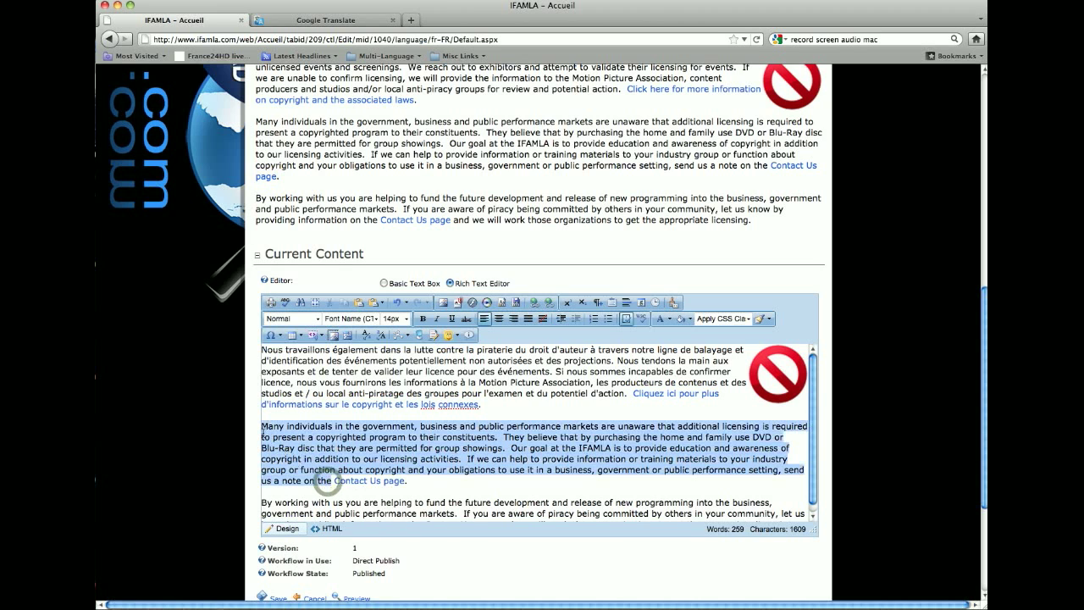